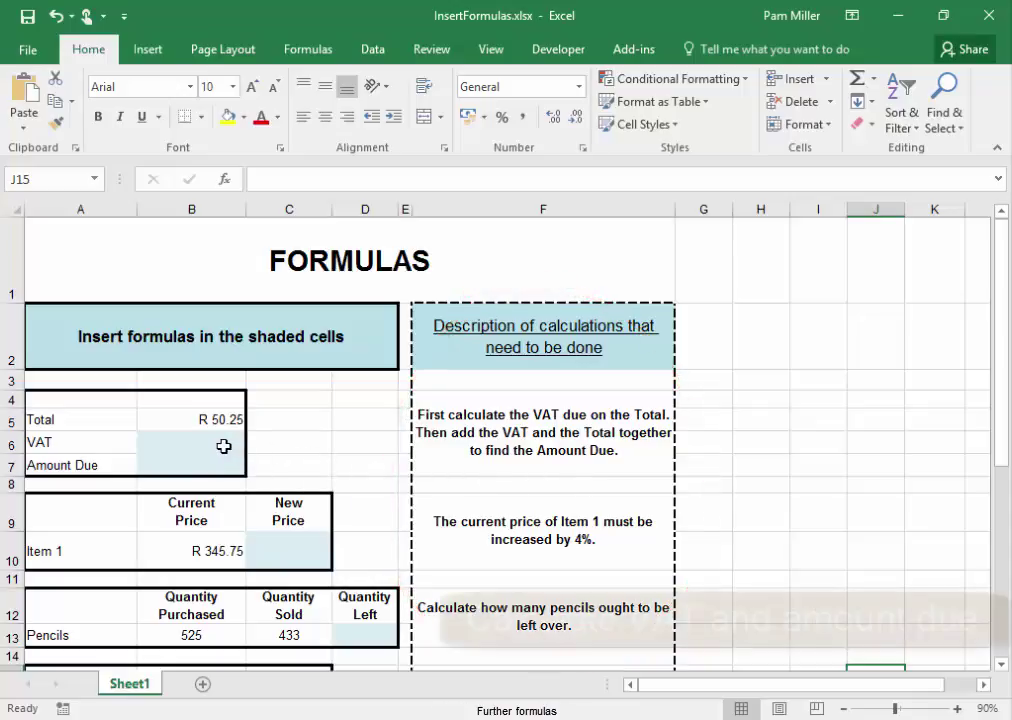
Calculate VAT in B6 as =B5*14/100, giving R7.04.
{"action": "left_click", "coordinate": [223, 446]}
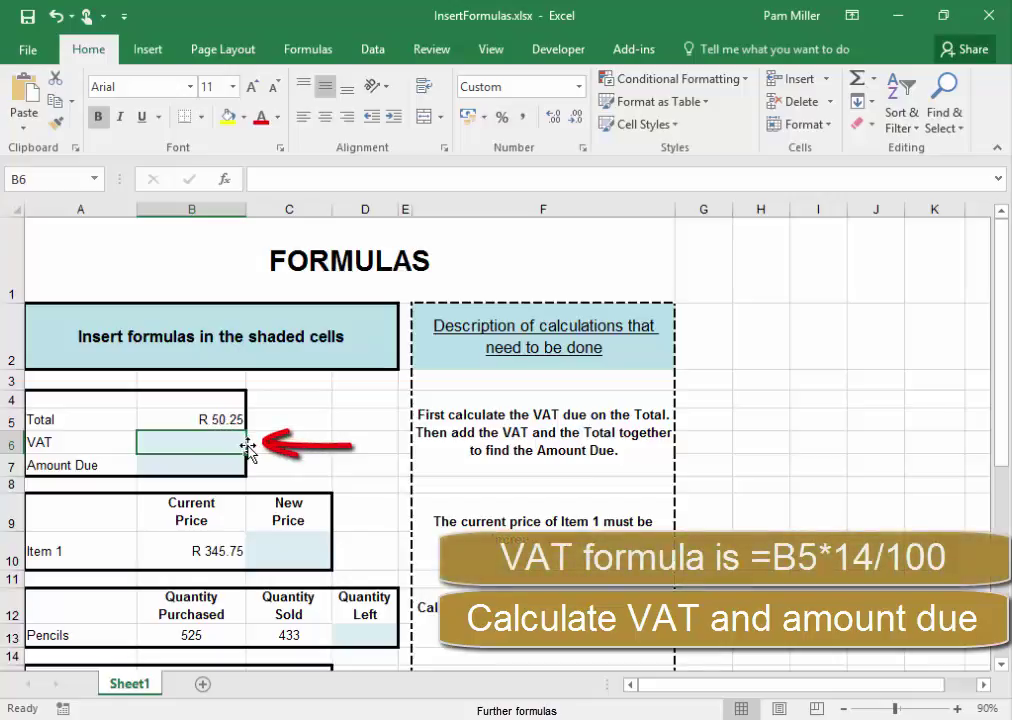
{"action": "type", "text": "="}
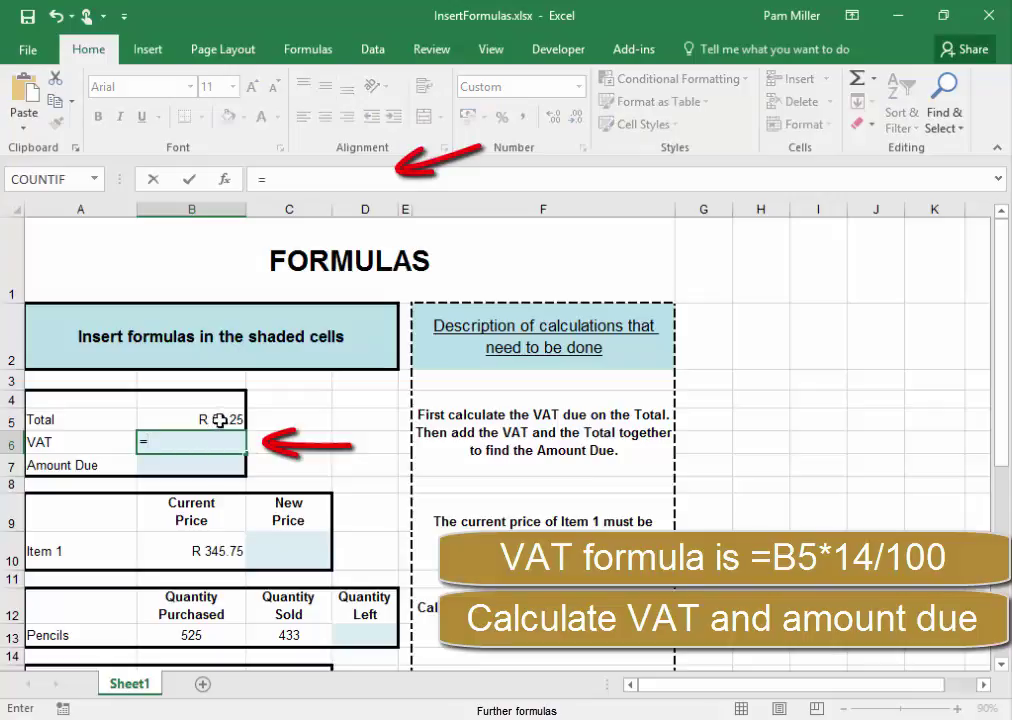
{"action": "left_click", "coordinate": [229, 421]}
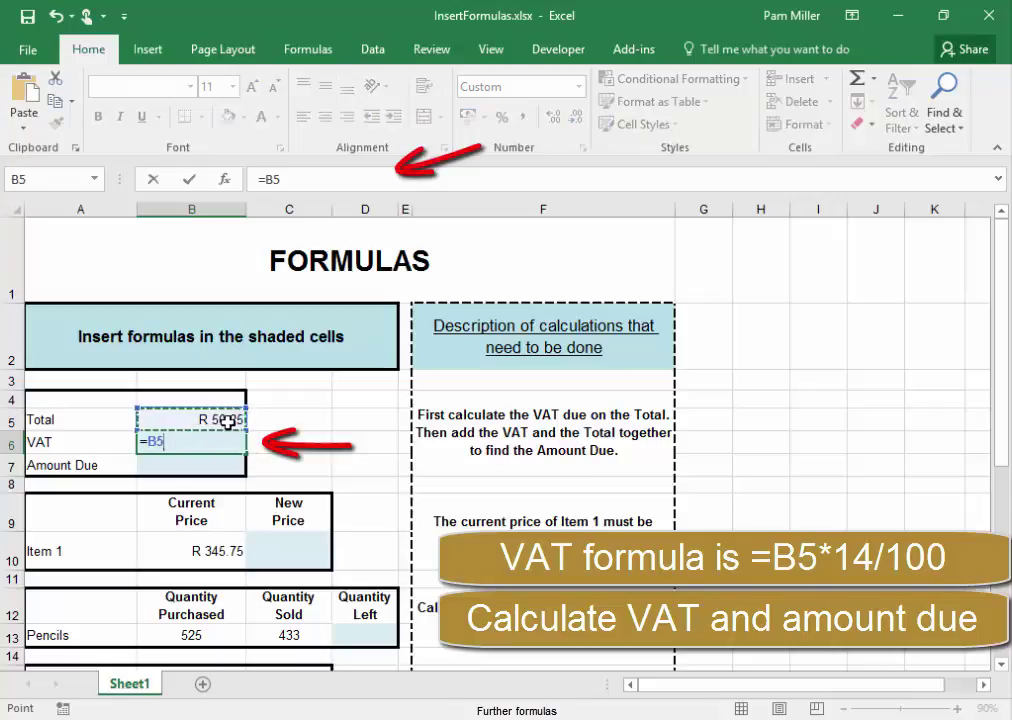
{"action": "type", "text": "*"}
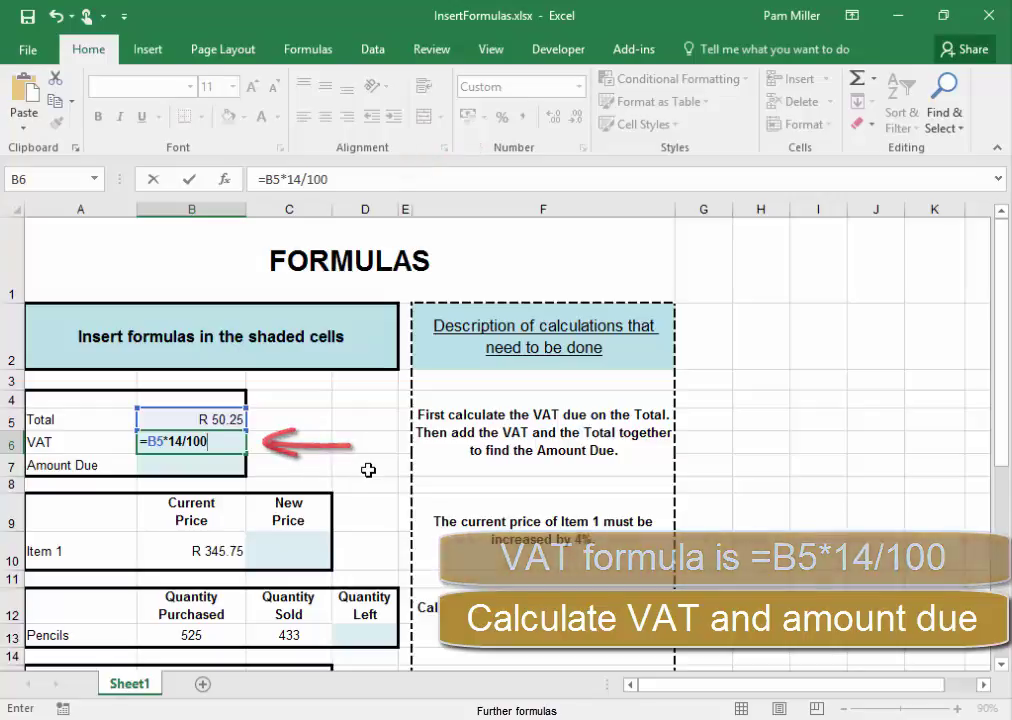
{"action": "key", "text": "Return"}
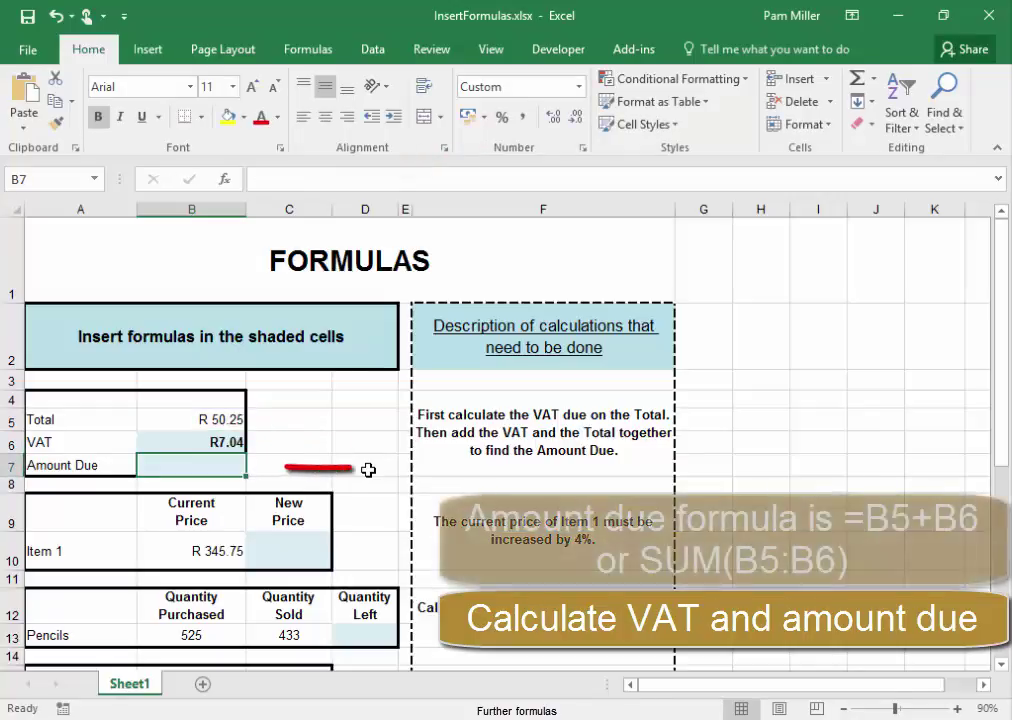
Fill Amount Due in B7 with =B5+B6, giving R57.29.
{"action": "type", "text": "="}
{"action": "left_click", "coordinate": [196, 421]}
{"action": "type", "text": "+"}
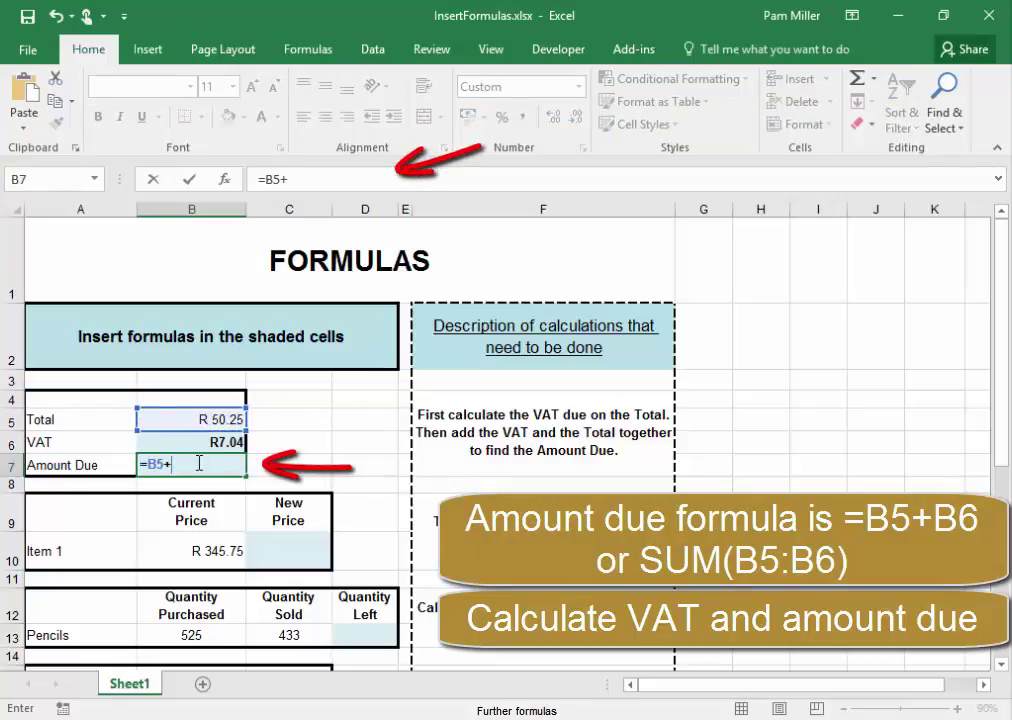
{"action": "left_click", "coordinate": [197, 443]}
{"action": "key", "text": "Return"}
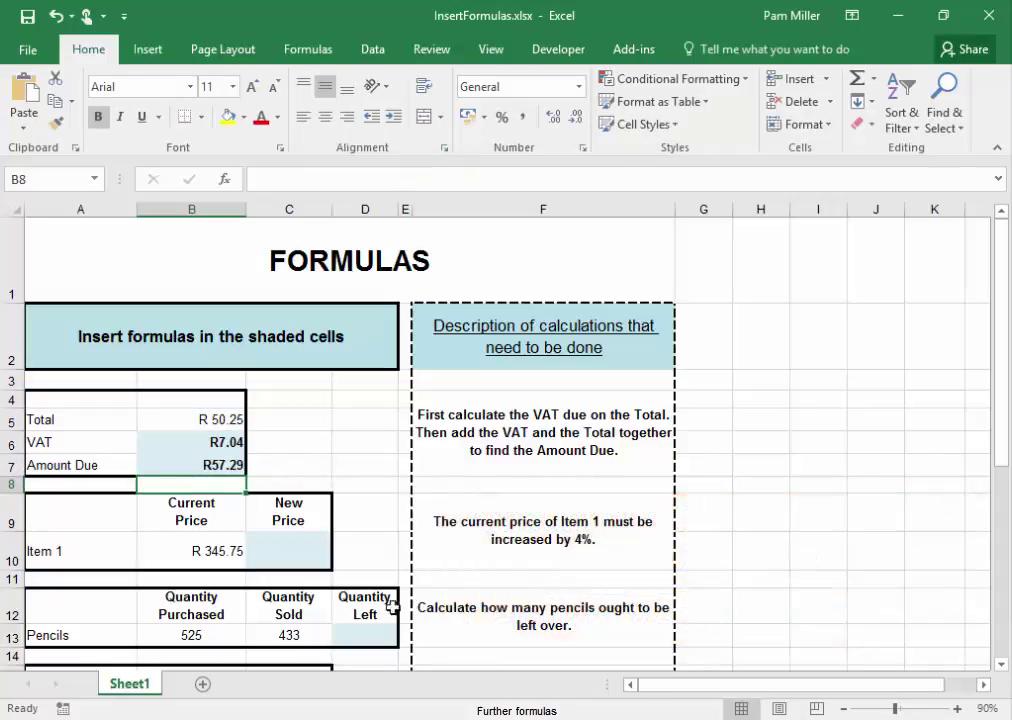
Enter =B10+B10*4/100 in C10 so Item 1's new price shows R 359.58.
{"action": "left_click", "coordinate": [286, 551]}
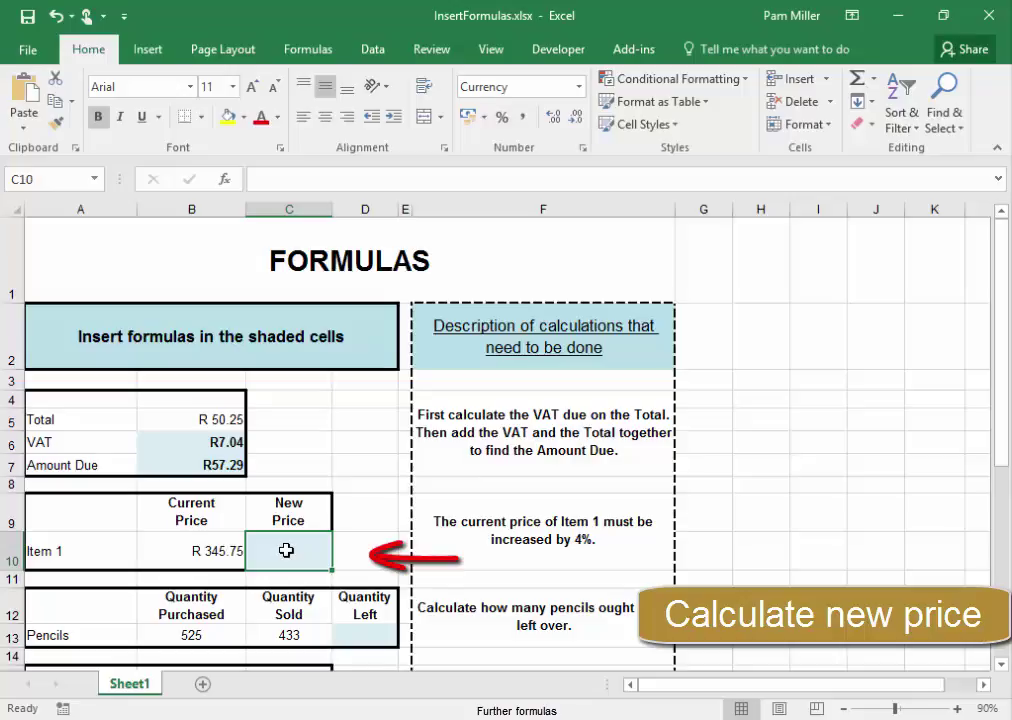
{"action": "type", "text": "="}
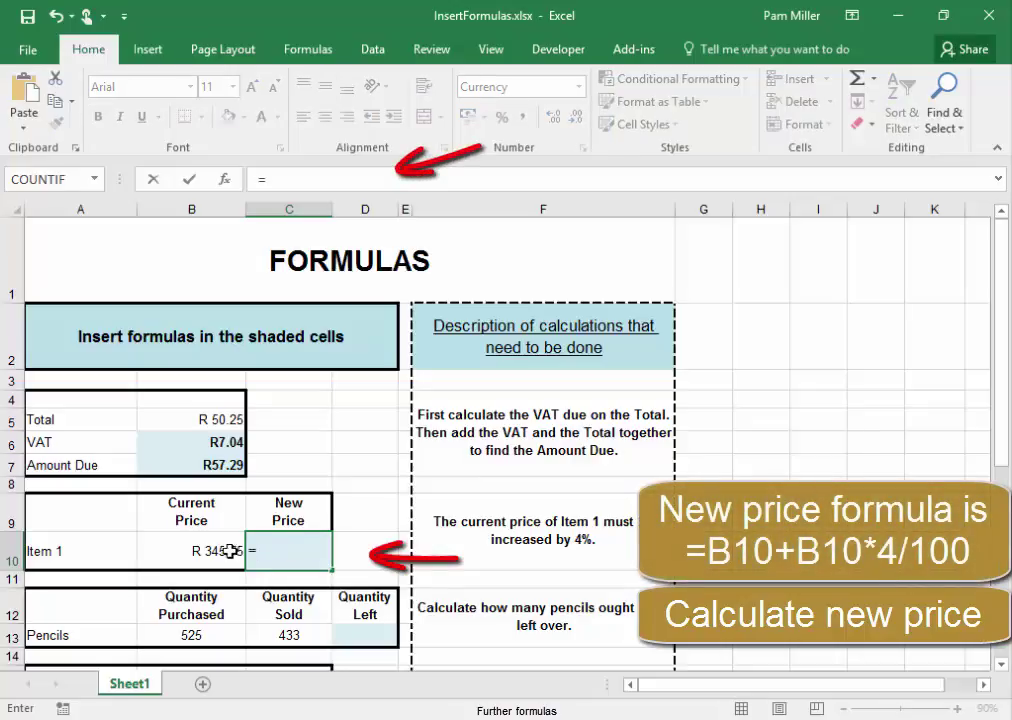
{"action": "left_click", "coordinate": [183, 558]}
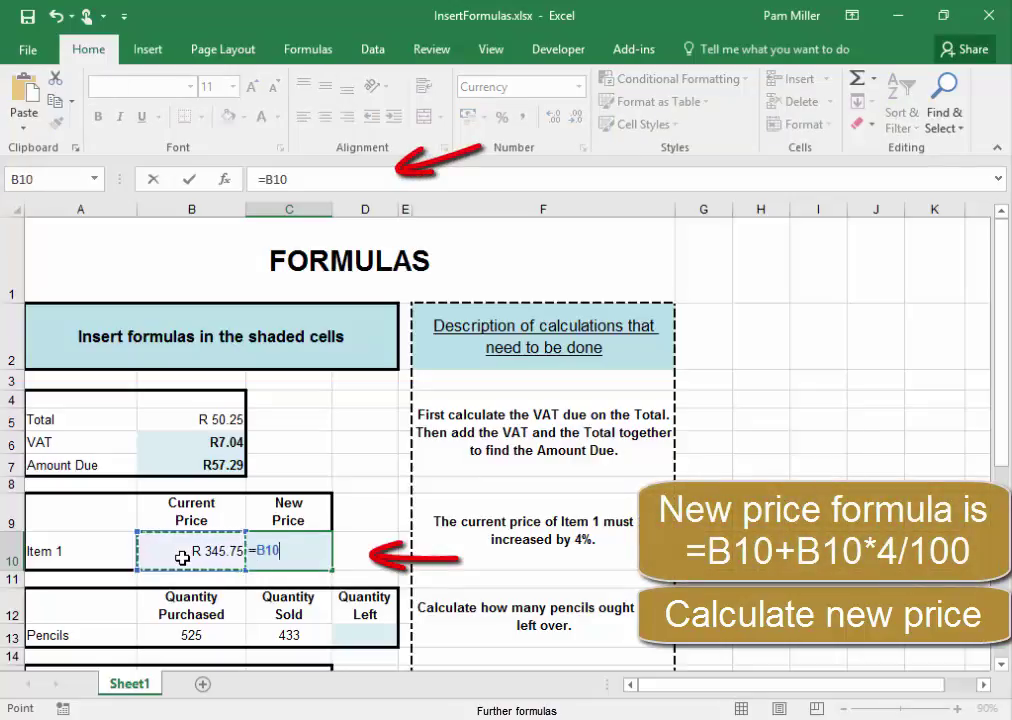
{"action": "type", "text": "+"}
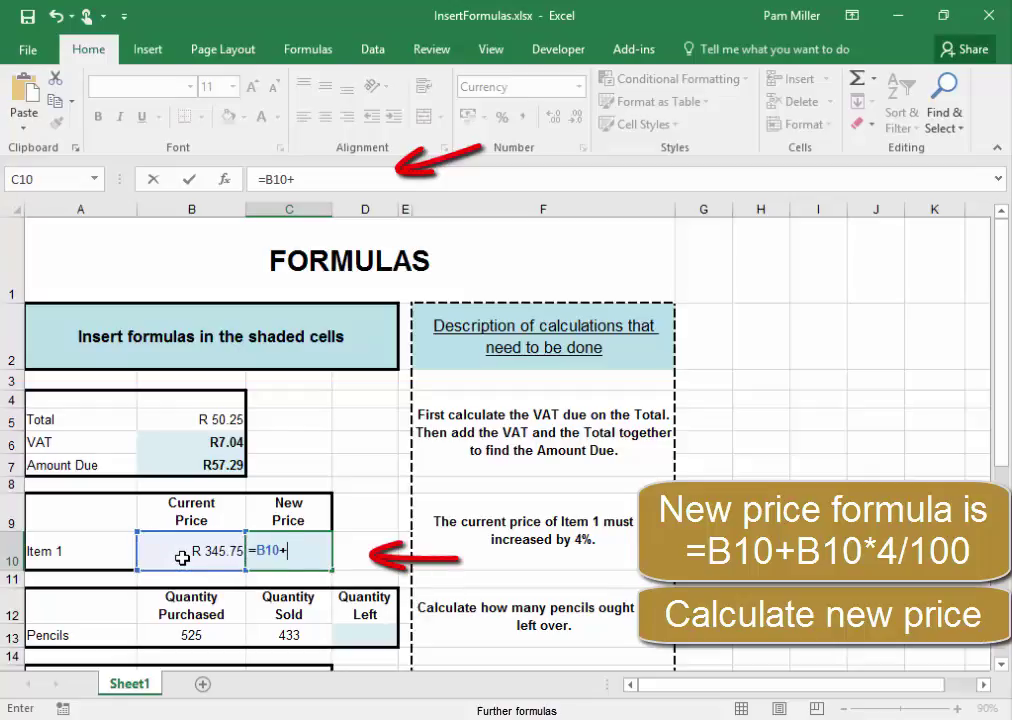
{"action": "left_click", "coordinate": [183, 556]}
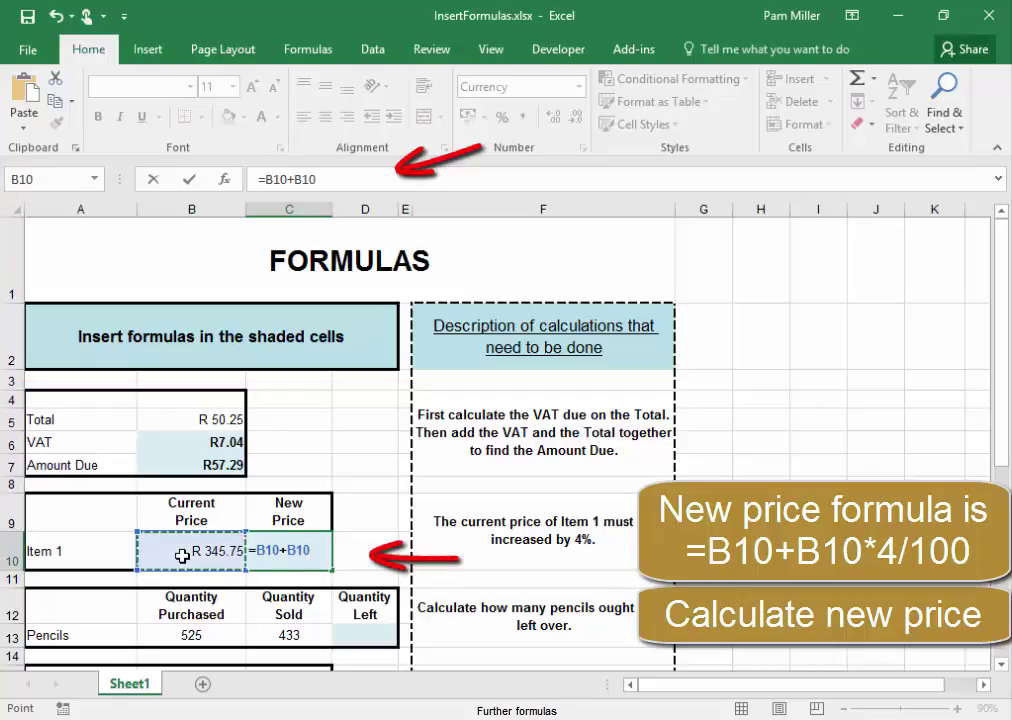
{"action": "type", "text": "*4/"}
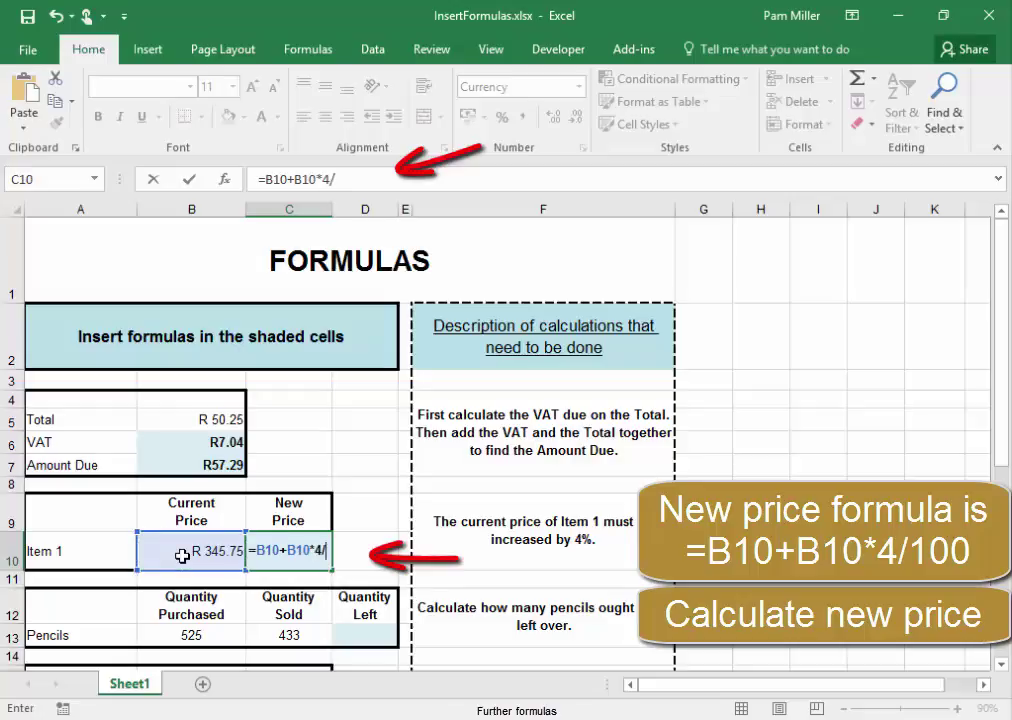
{"action": "type", "text": "100"}
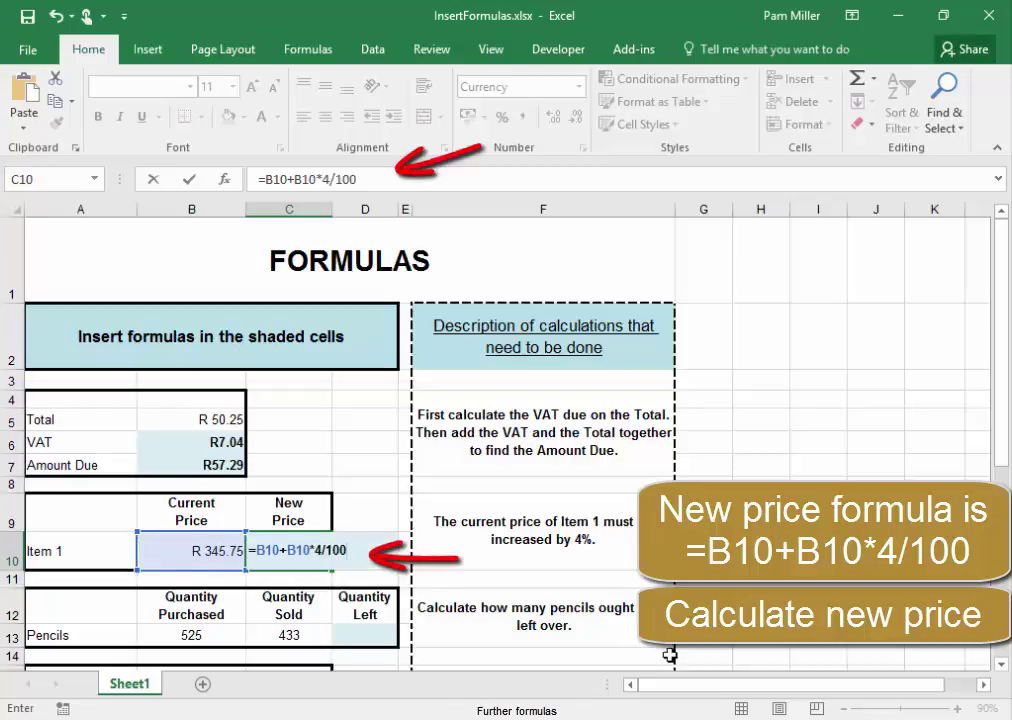
{"action": "key", "text": "Return"}
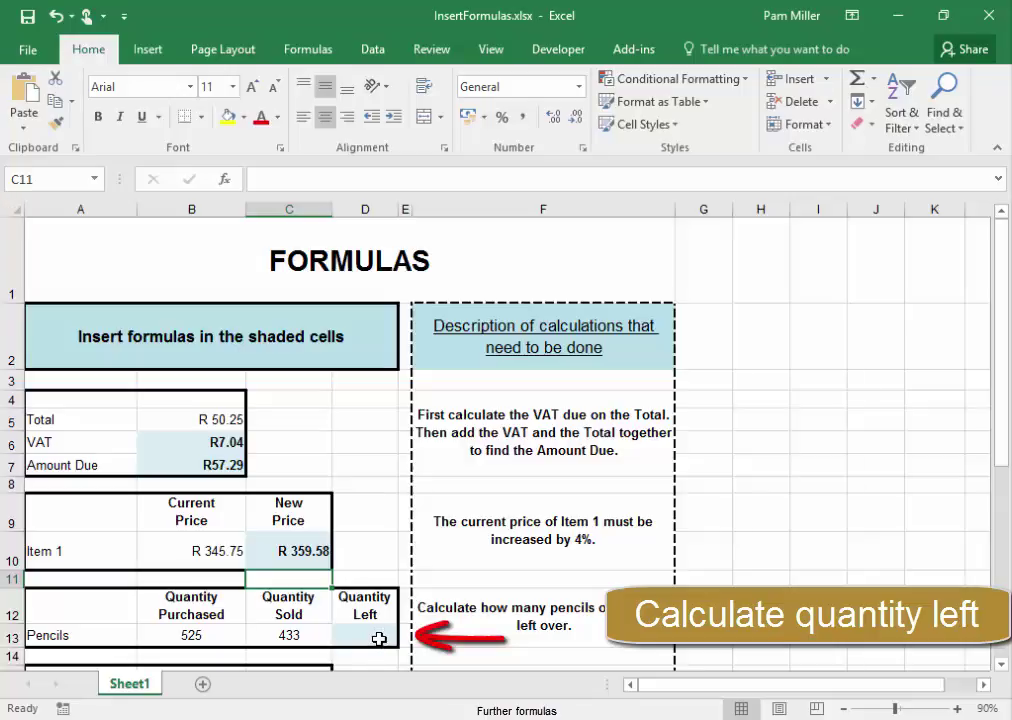
Enter =B13-C13 in D13 so the pencils' quantity left shows 92.
{"action": "left_click", "coordinate": [379, 638]}
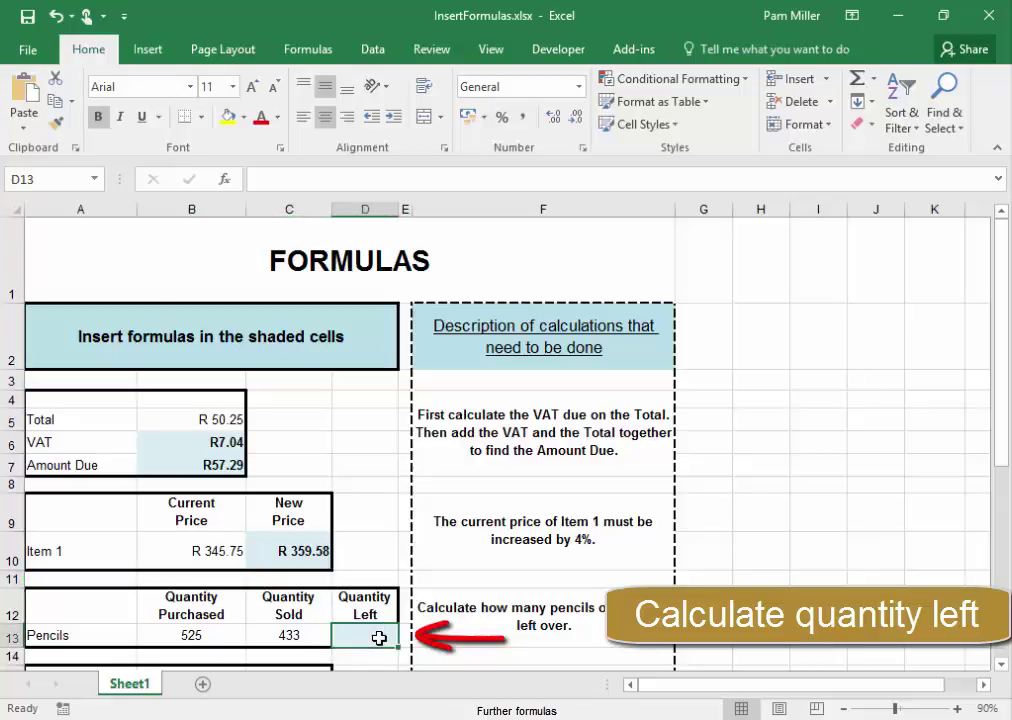
{"action": "type", "text": "="}
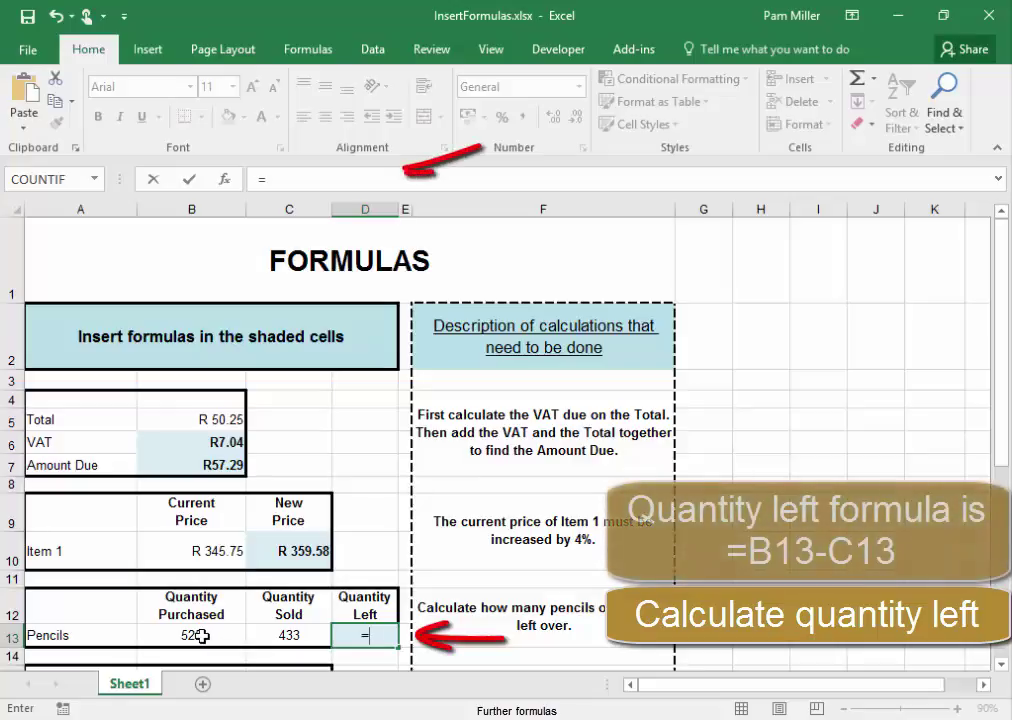
{"action": "left_click", "coordinate": [220, 643]}
{"action": "type", "text": "-"}
{"action": "left_click", "coordinate": [309, 642]}
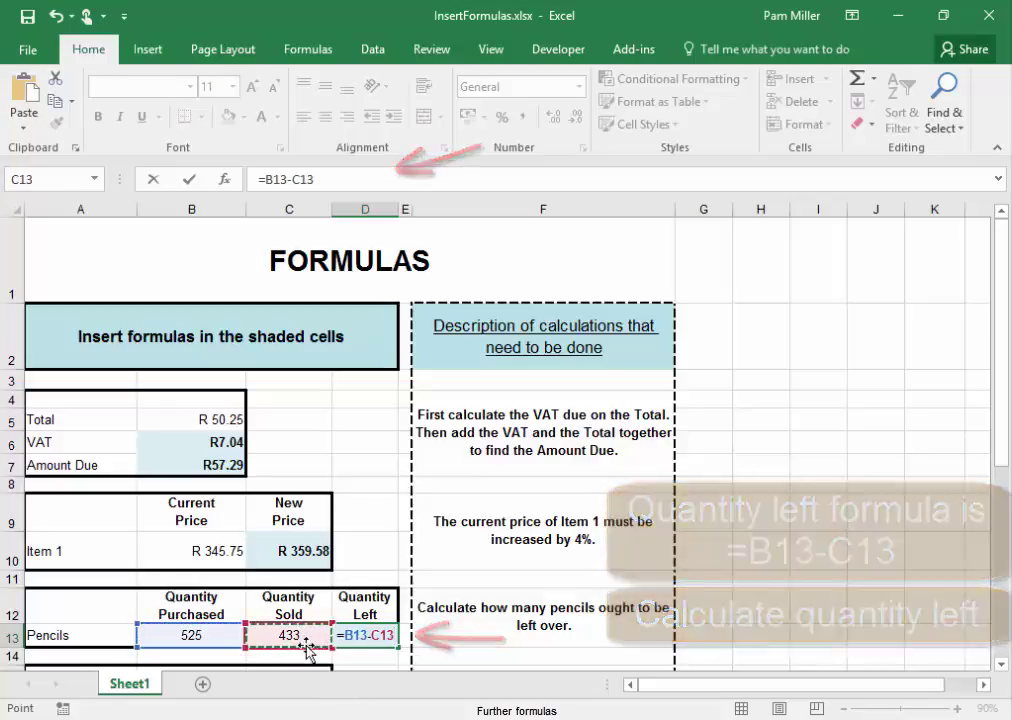
{"action": "key", "text": "Return"}
Enter =B16/235*100 in C16, giving Candidate 1's percentage of 29.78723404.
{"action": "scroll", "coordinate": [803, 569], "scroll_direction": "down", "scroll_amount": 2}
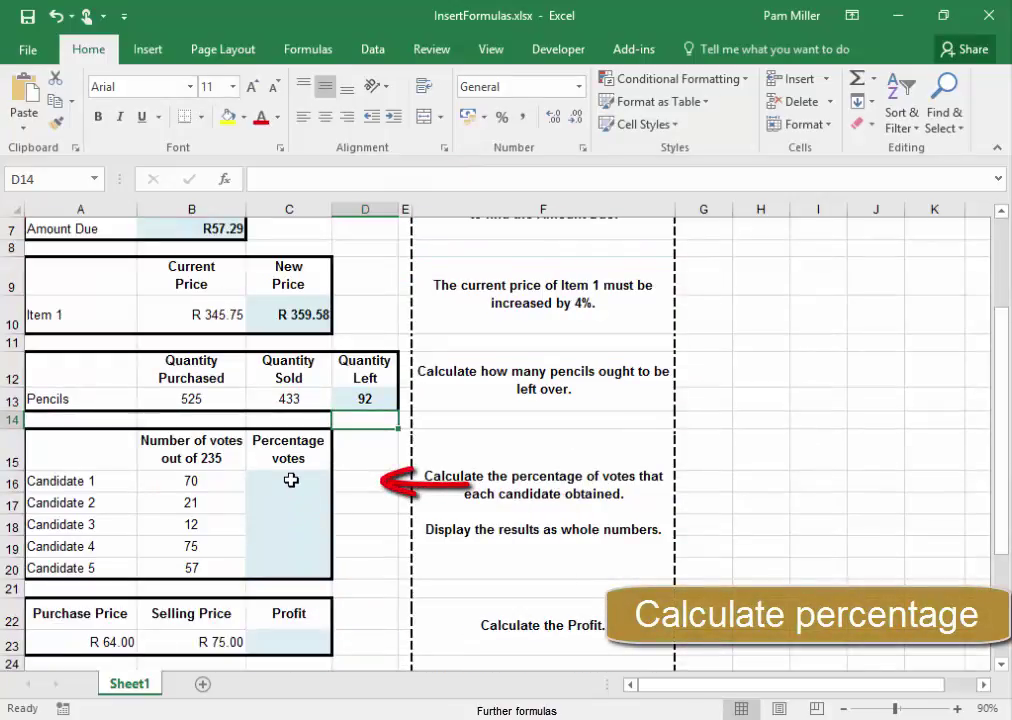
{"action": "left_click", "coordinate": [290, 480]}
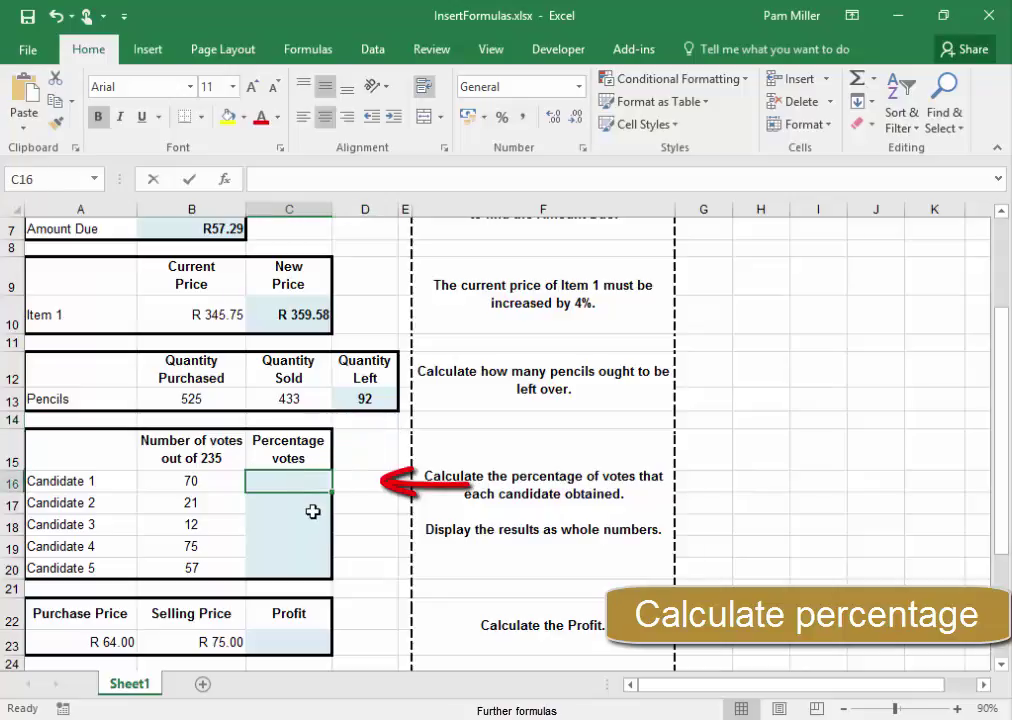
{"action": "type", "text": "="}
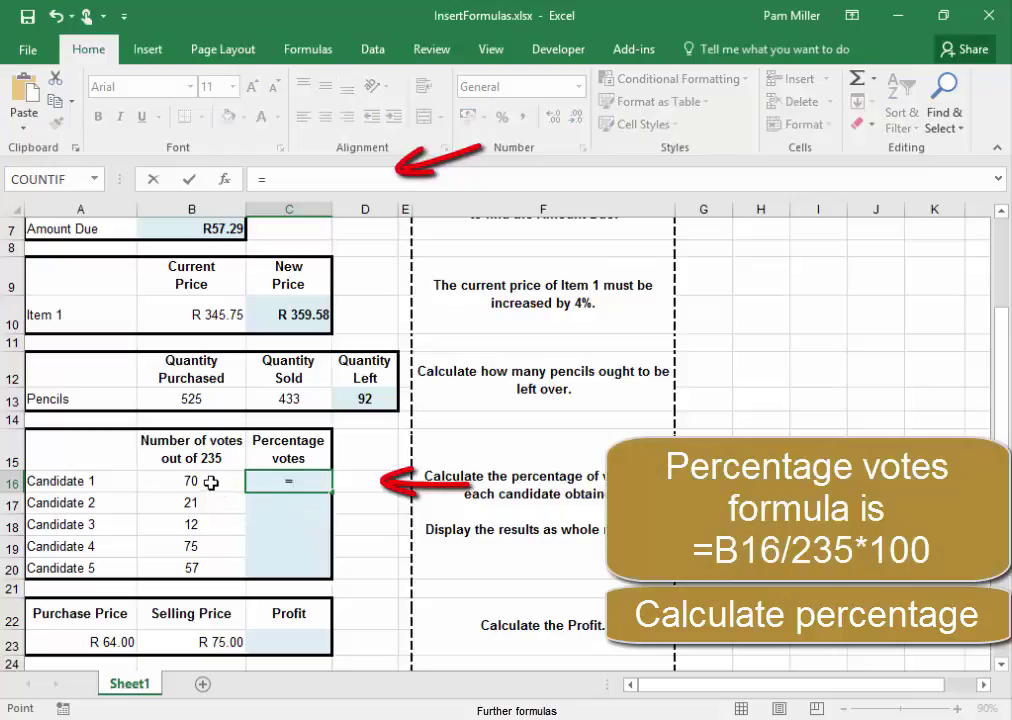
{"action": "left_click", "coordinate": [211, 483]}
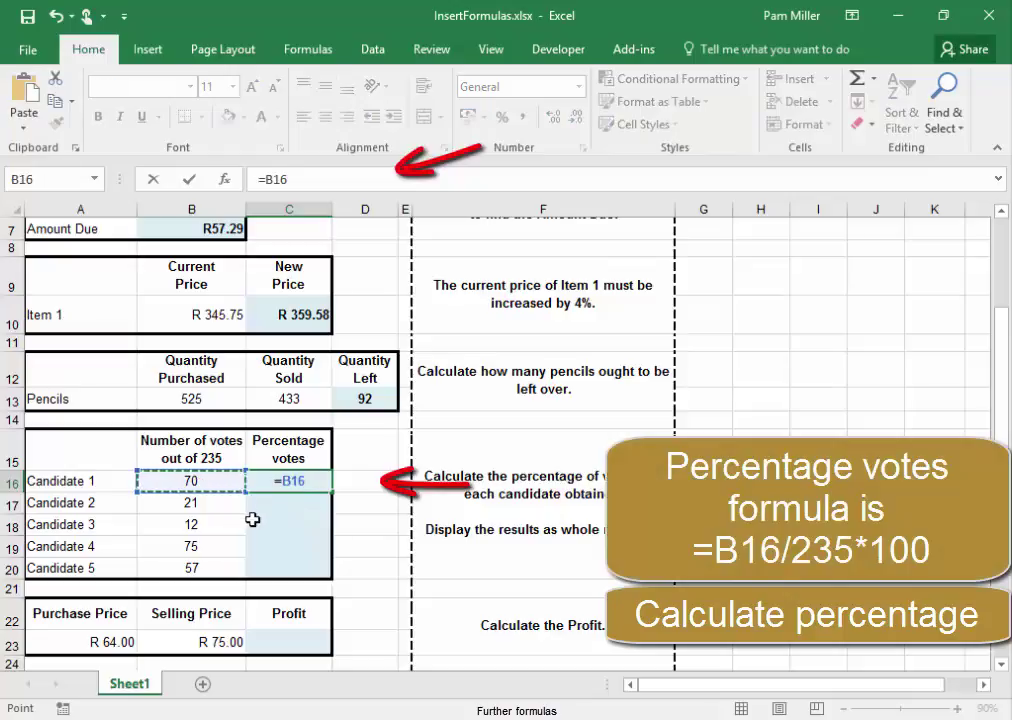
{"action": "type", "text": "/235"}
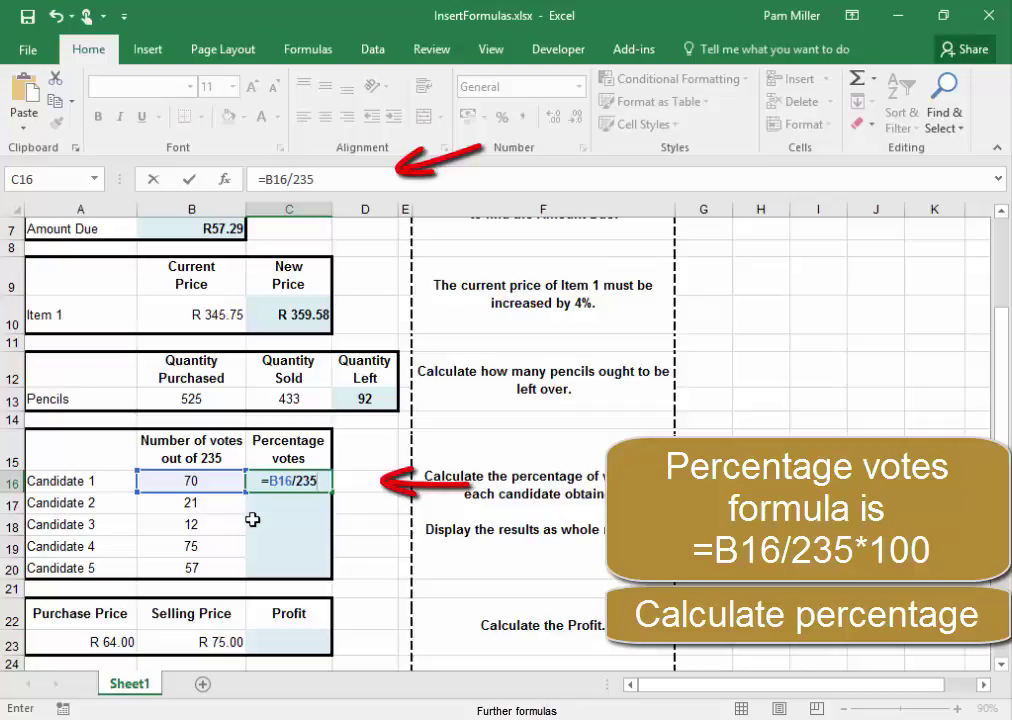
{"action": "type", "text": "*100"}
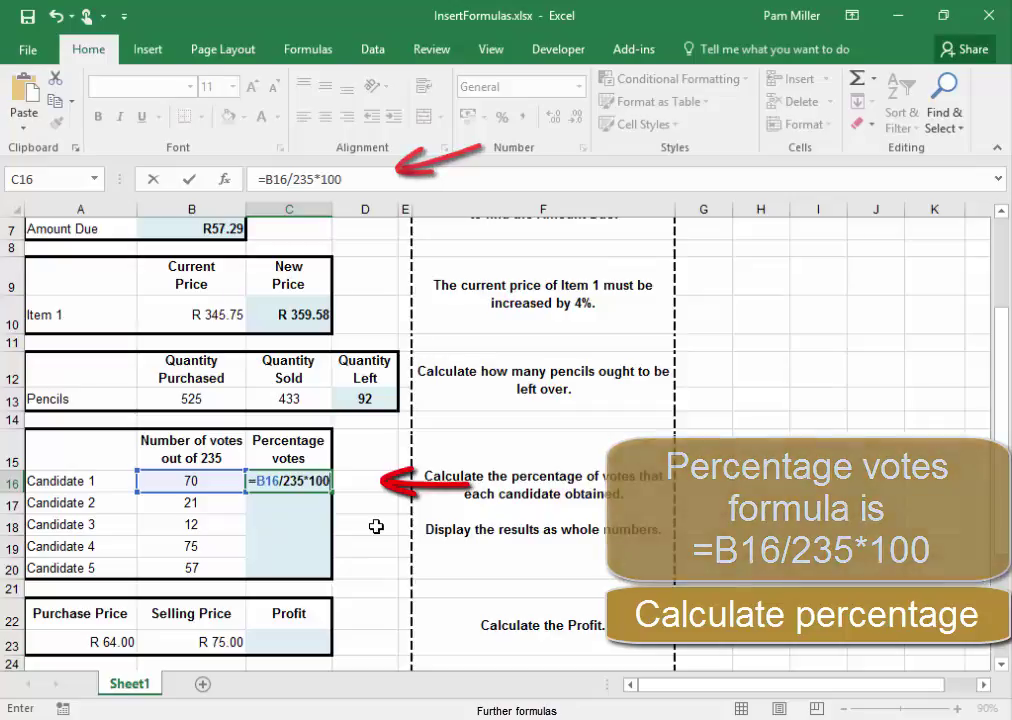
{"action": "key", "text": "Return"}
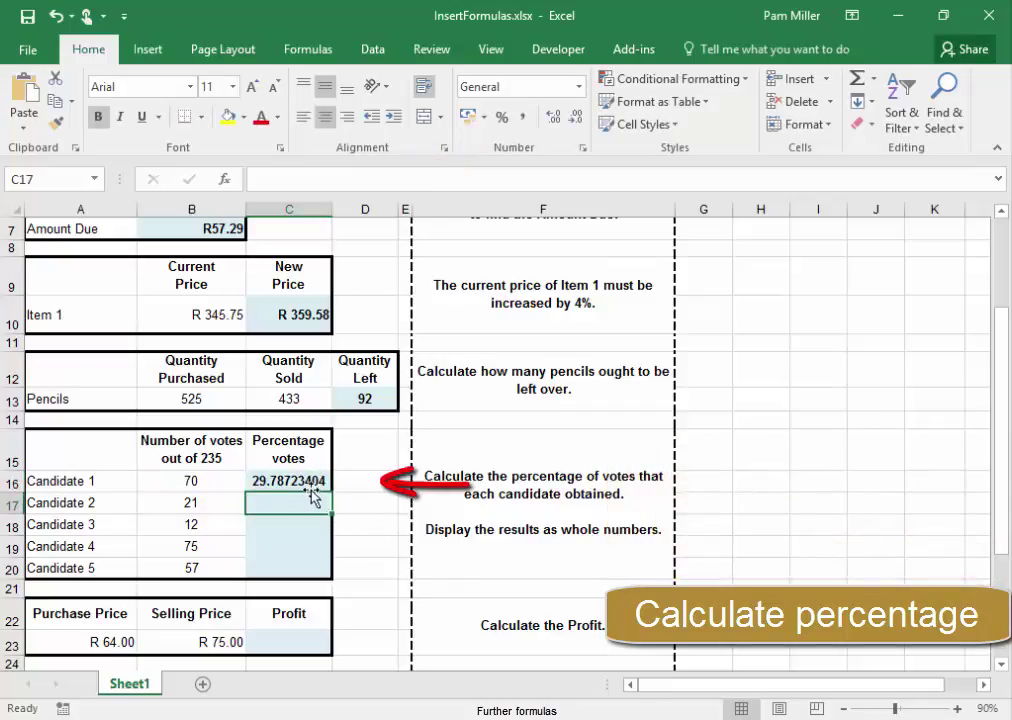
Round C16 to a whole number and fill it down to C20: 30, 9, 5, 32, 24.
{"action": "left_click", "coordinate": [302, 481]}
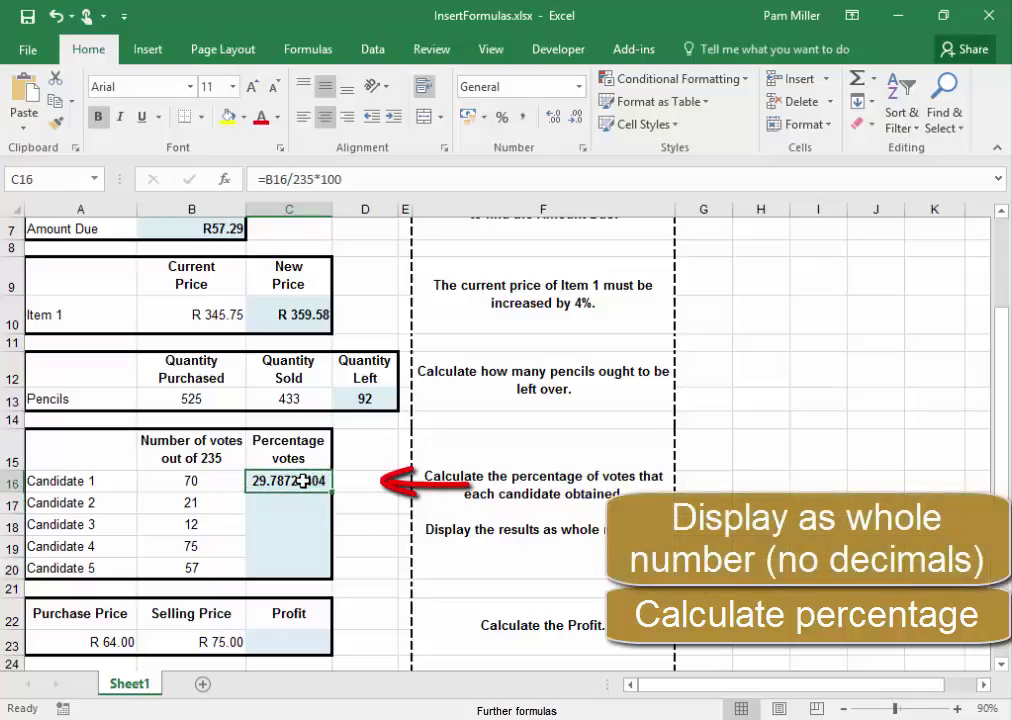
{"action": "left_click", "coordinate": [575, 120]}
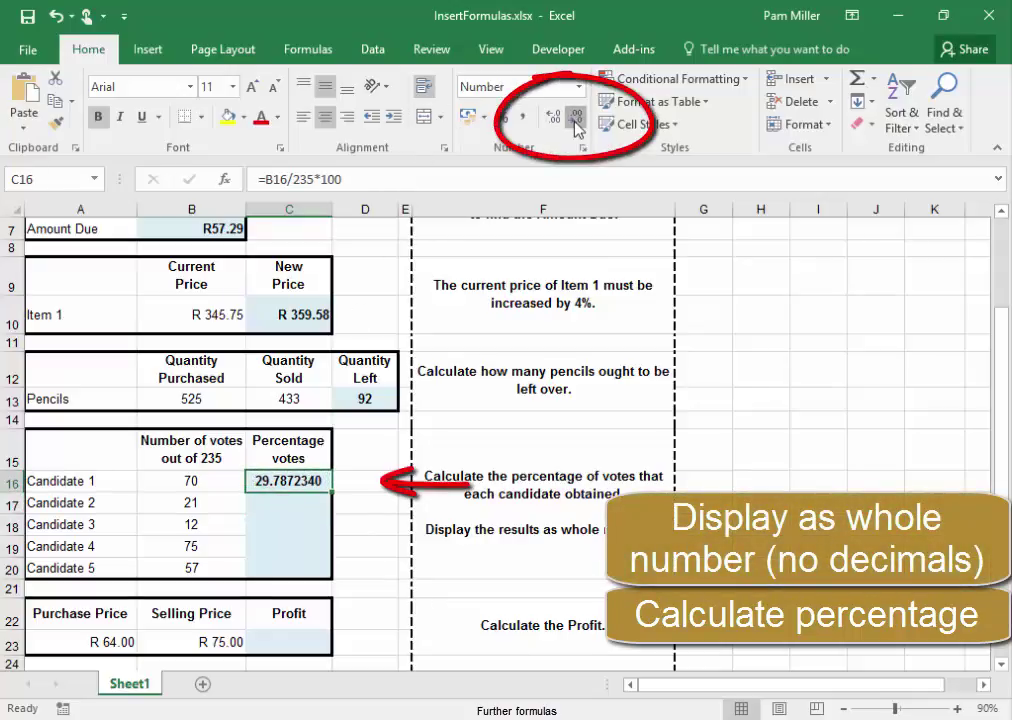
{"action": "left_click", "coordinate": [575, 120]}
{"action": "left_click", "coordinate": [575, 120]}
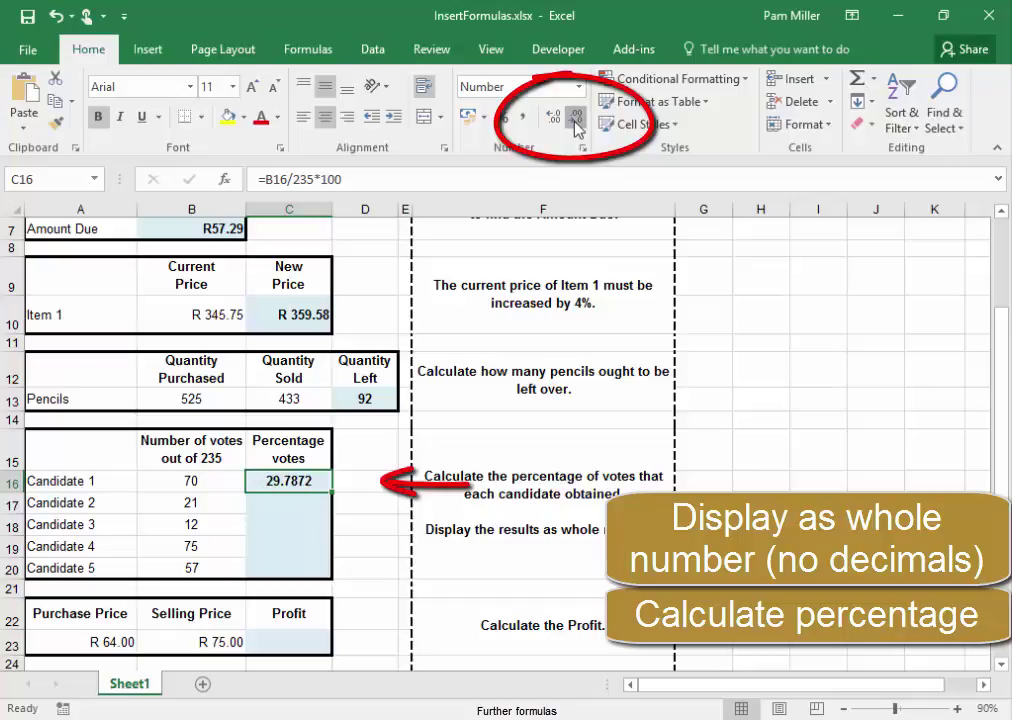
{"action": "left_click", "coordinate": [576, 120]}
{"action": "left_click", "coordinate": [576, 120]}
{"action": "left_click", "coordinate": [576, 120]}
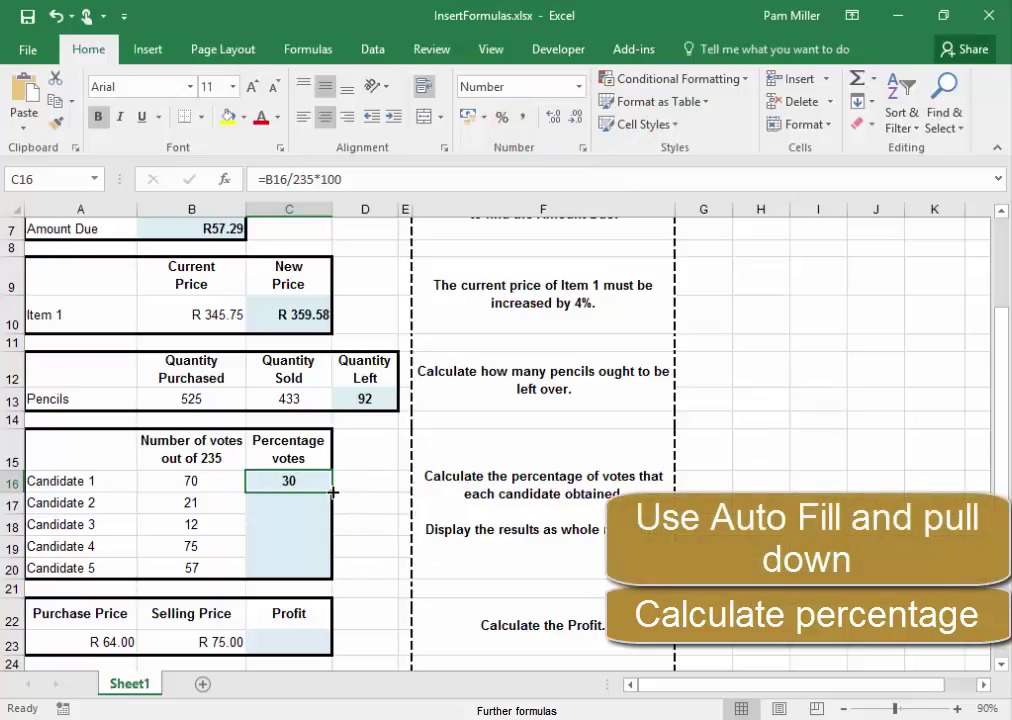
{"action": "left_click_drag", "start_coordinate": [333, 492], "coordinate": [335, 576]}
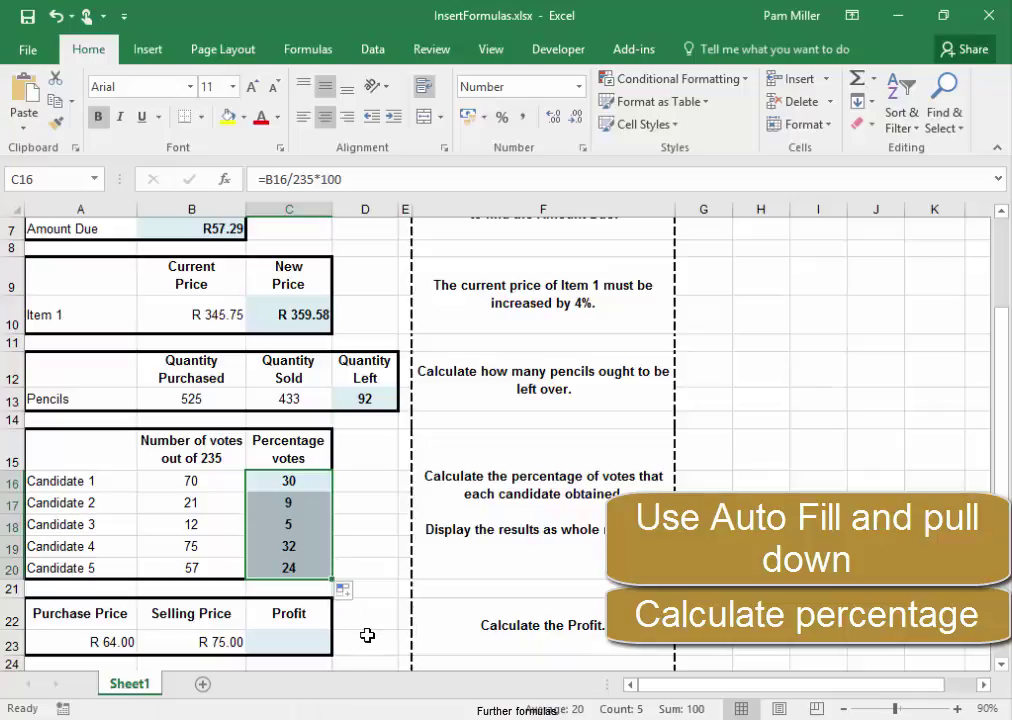
Enter =B23-A23 in C23 so the profit shows R 11.00.
{"action": "left_click", "coordinate": [279, 641]}
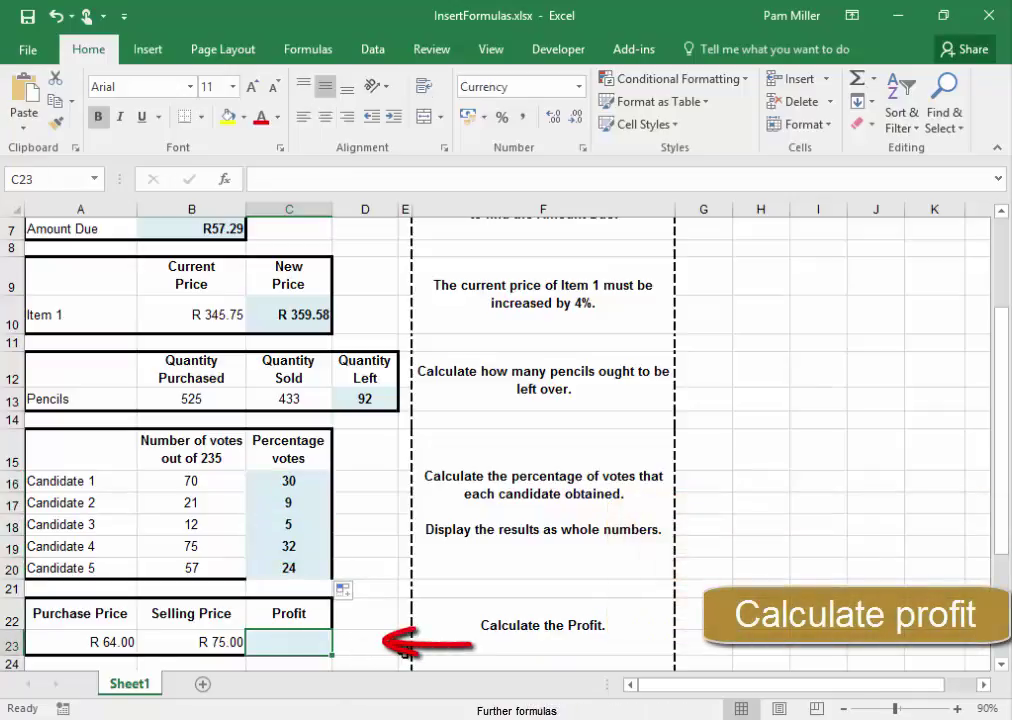
{"action": "type", "text": "="}
{"action": "left_click", "coordinate": [229, 643]}
{"action": "type", "text": "-"}
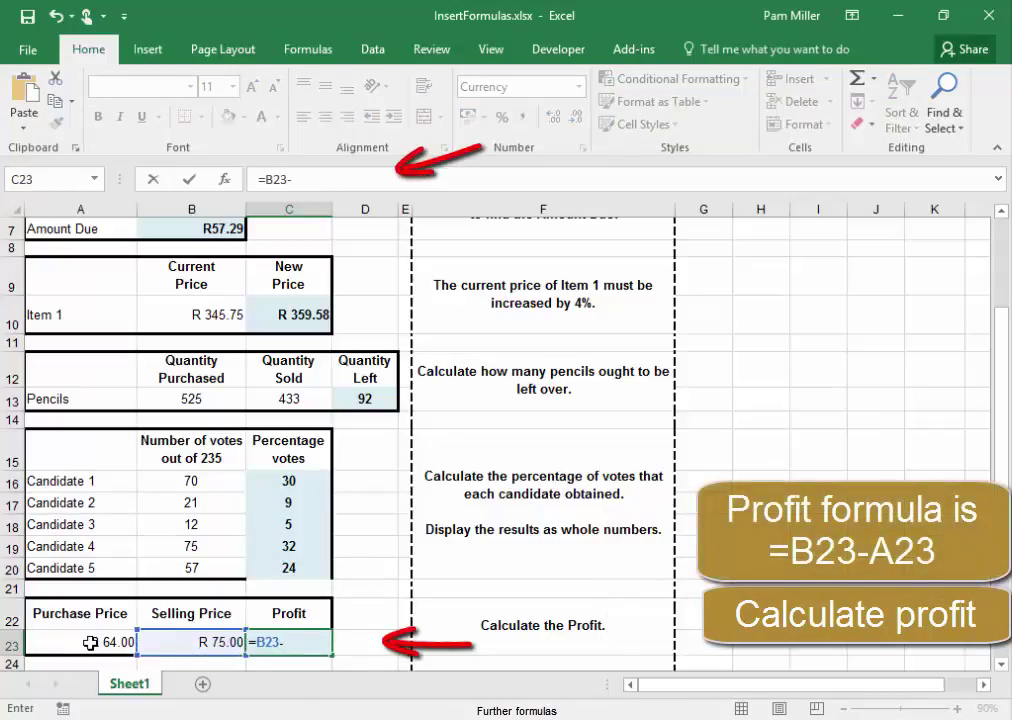
{"action": "left_click", "coordinate": [90, 643]}
{"action": "key", "text": "Return"}
Enter =B26+1.5 in C26 so the hot dog's new price shows R 19.00.
{"action": "scroll", "coordinate": [832, 577], "scroll_direction": "down", "scroll_amount": 1}
{"action": "scroll", "coordinate": [832, 577], "scroll_direction": "down", "scroll_amount": 1}
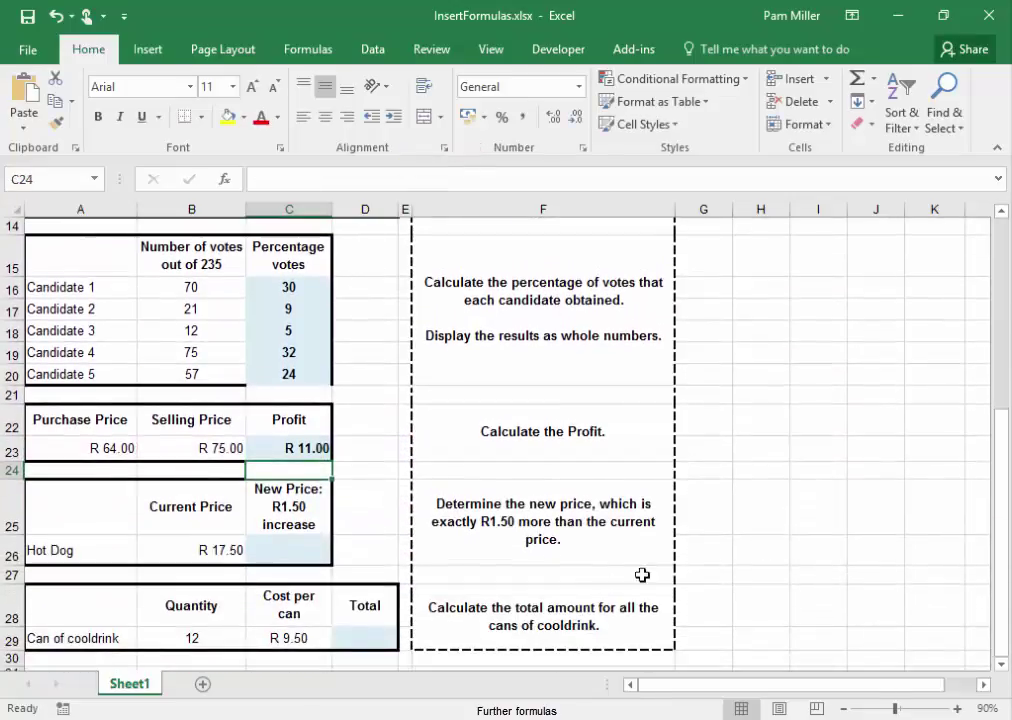
{"action": "left_click", "coordinate": [288, 549]}
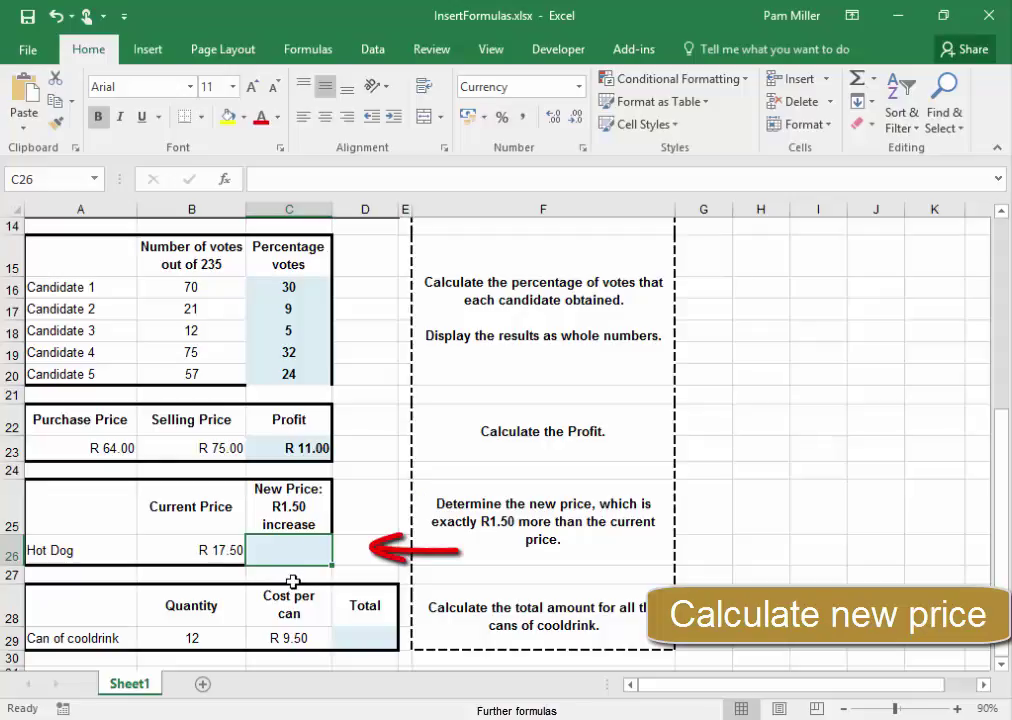
{"action": "type", "text": "="}
{"action": "left_click", "coordinate": [217, 553]}
{"action": "type", "text": "+1.5"}
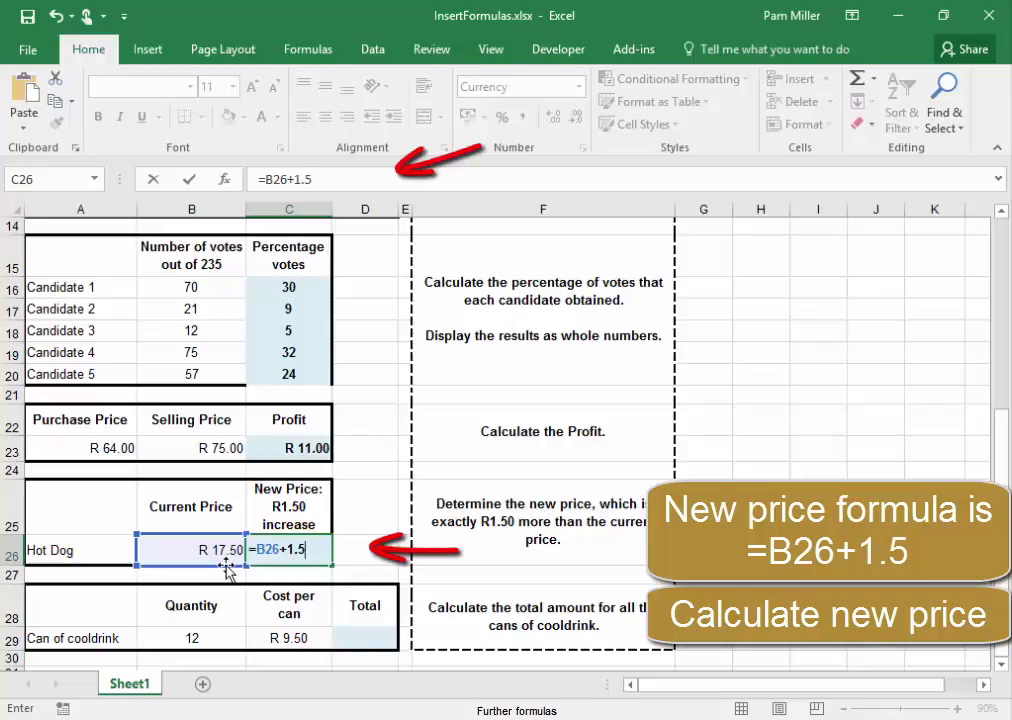
{"action": "key", "text": "Return"}
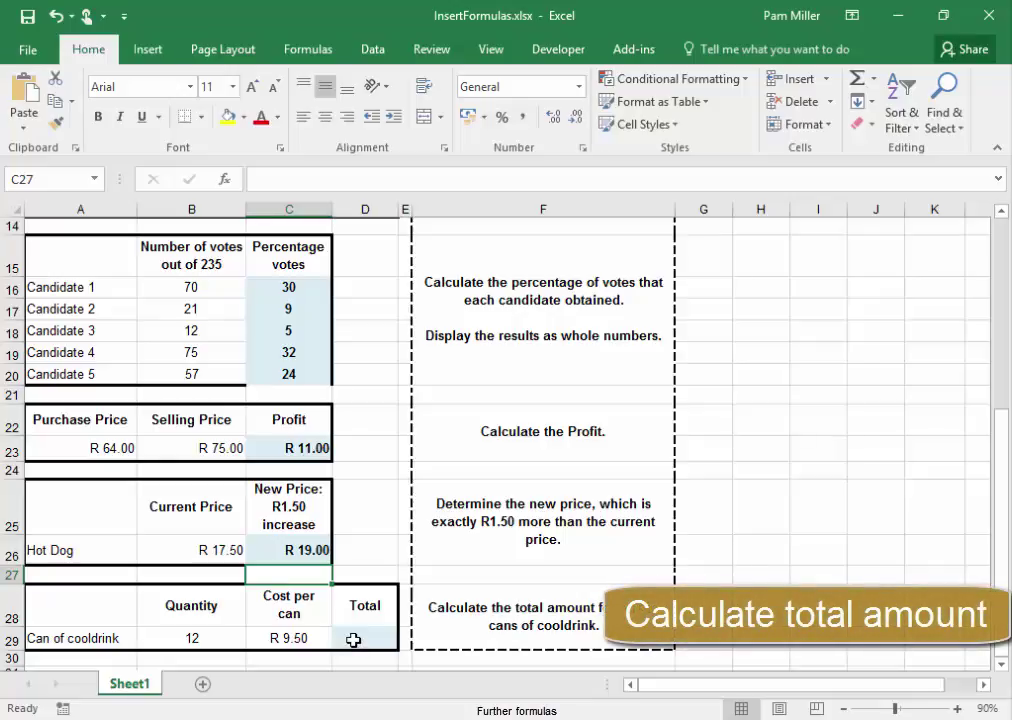
Enter =B29*C29 in D29 for a cooldrink total of R 114.00.
{"action": "left_click", "coordinate": [353, 640]}
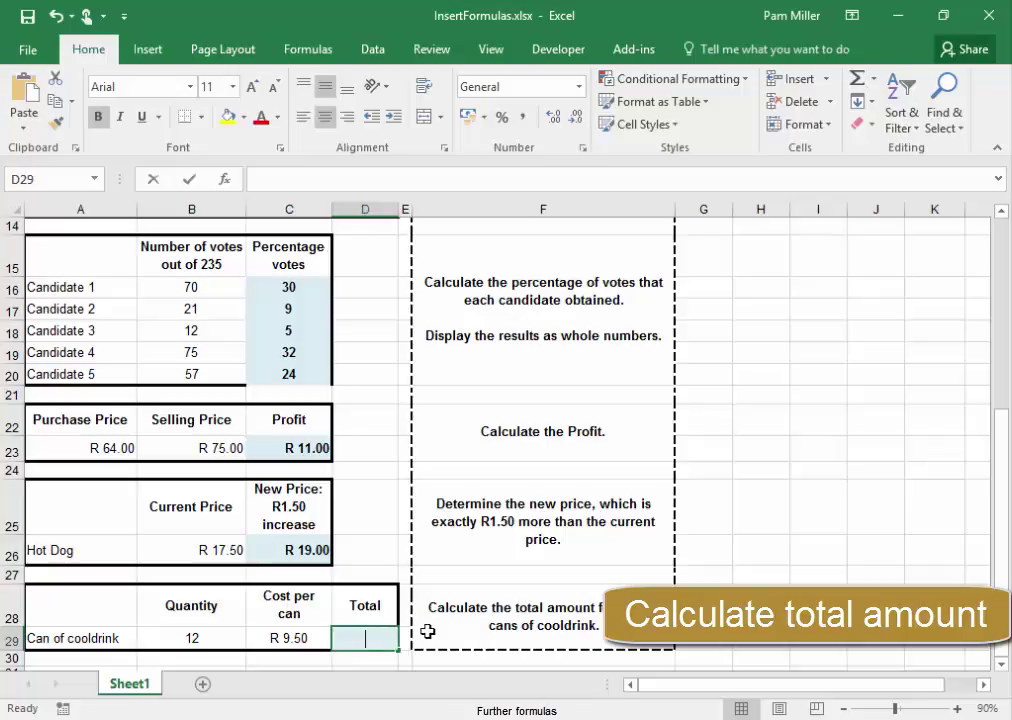
{"action": "type", "text": "="}
{"action": "left_click", "coordinate": [207, 641]}
{"action": "type", "text": "*"}
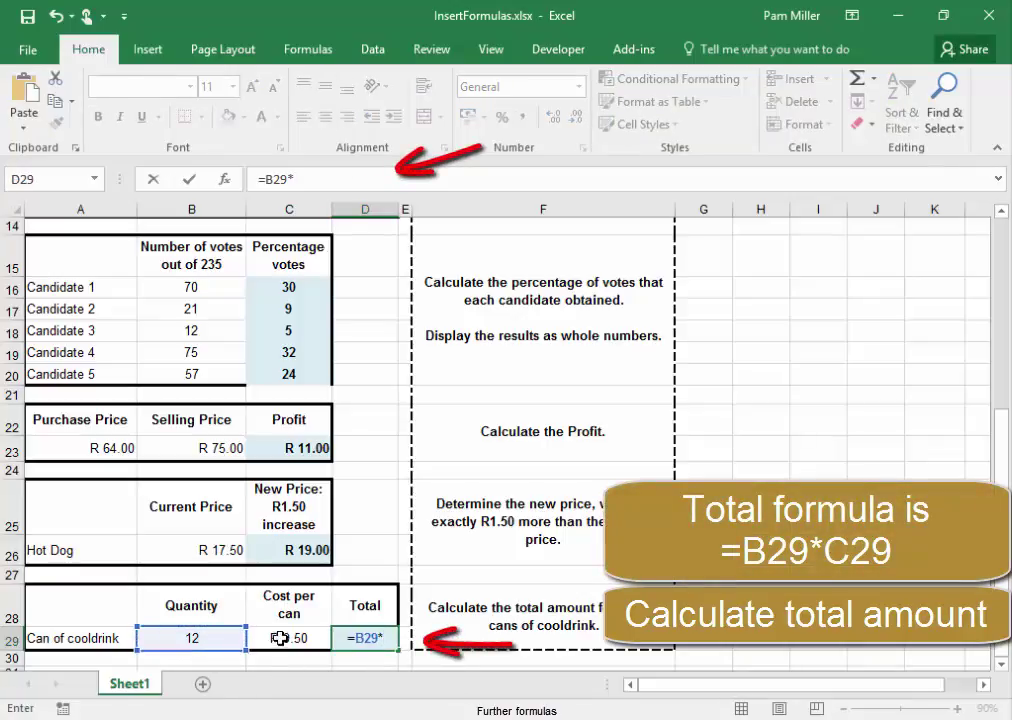
{"action": "left_click", "coordinate": [281, 638]}
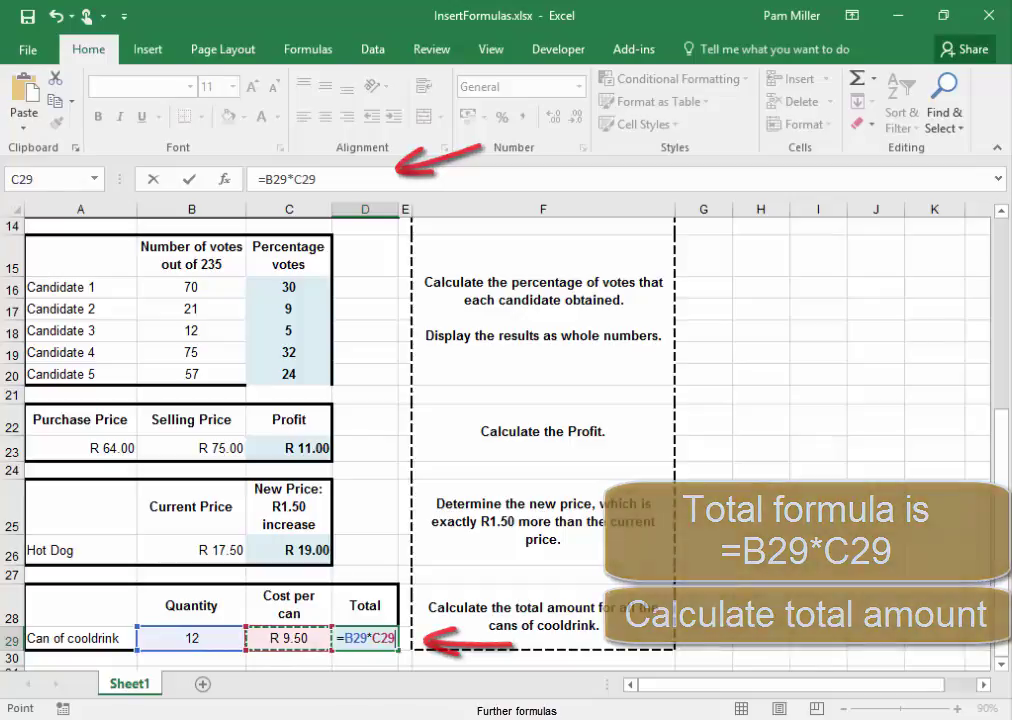
{"action": "key", "text": "Return"}
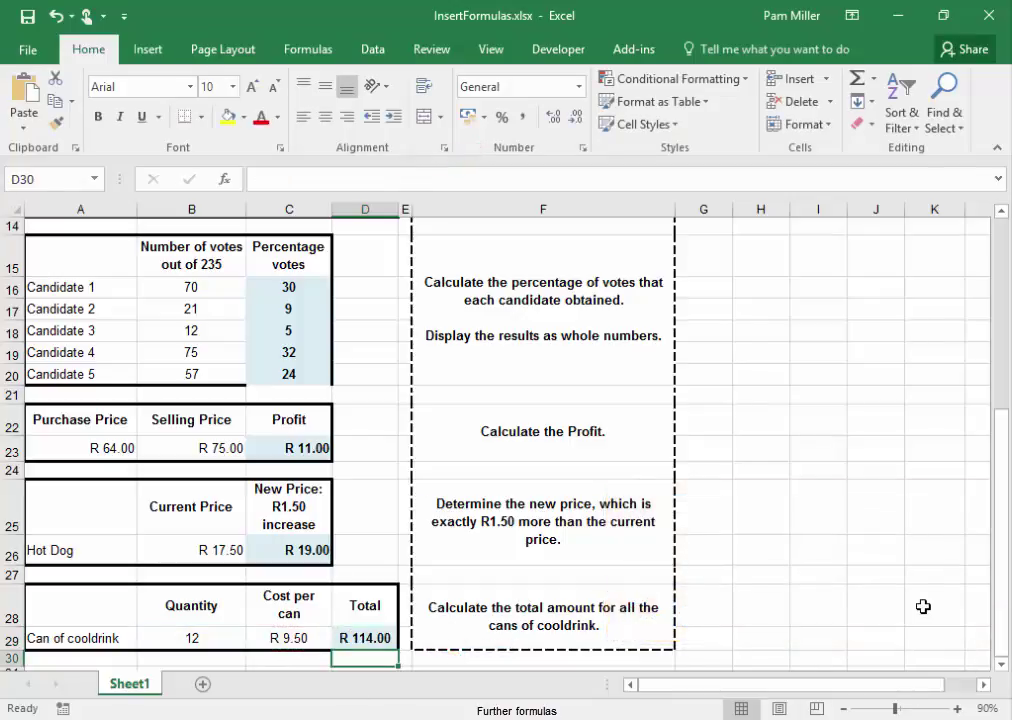
{"action": "scroll", "coordinate": [923, 607], "scroll_direction": "up", "scroll_amount": 3}
{"action": "scroll", "coordinate": [923, 607], "scroll_direction": "up", "scroll_amount": 1}
{"action": "scroll", "coordinate": [923, 607], "scroll_direction": "up", "scroll_amount": 1}
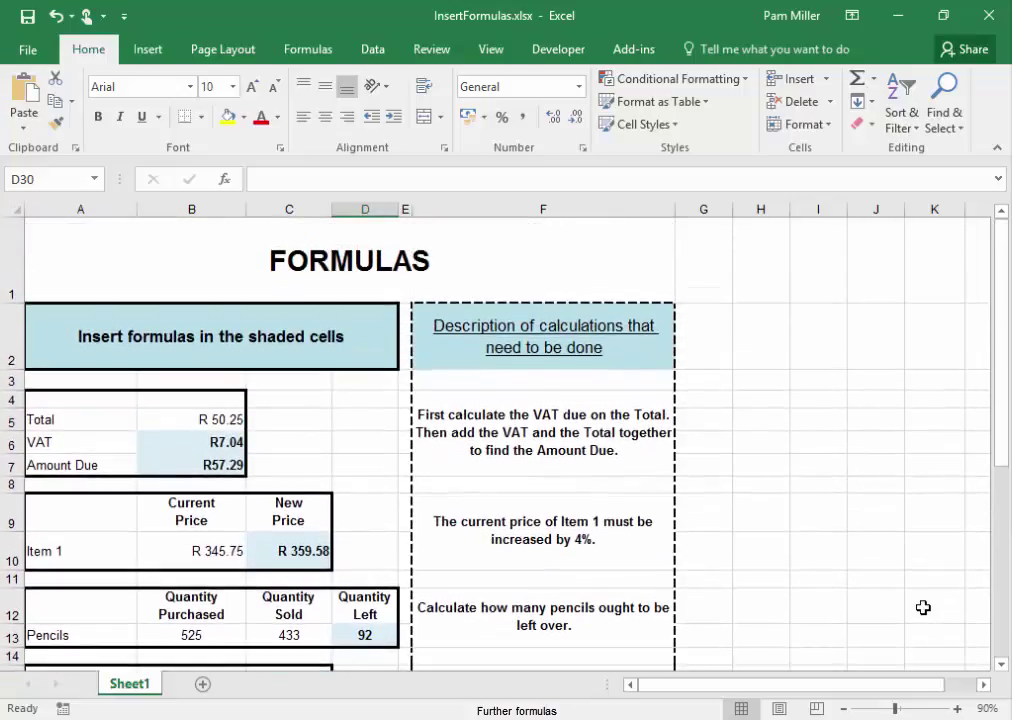